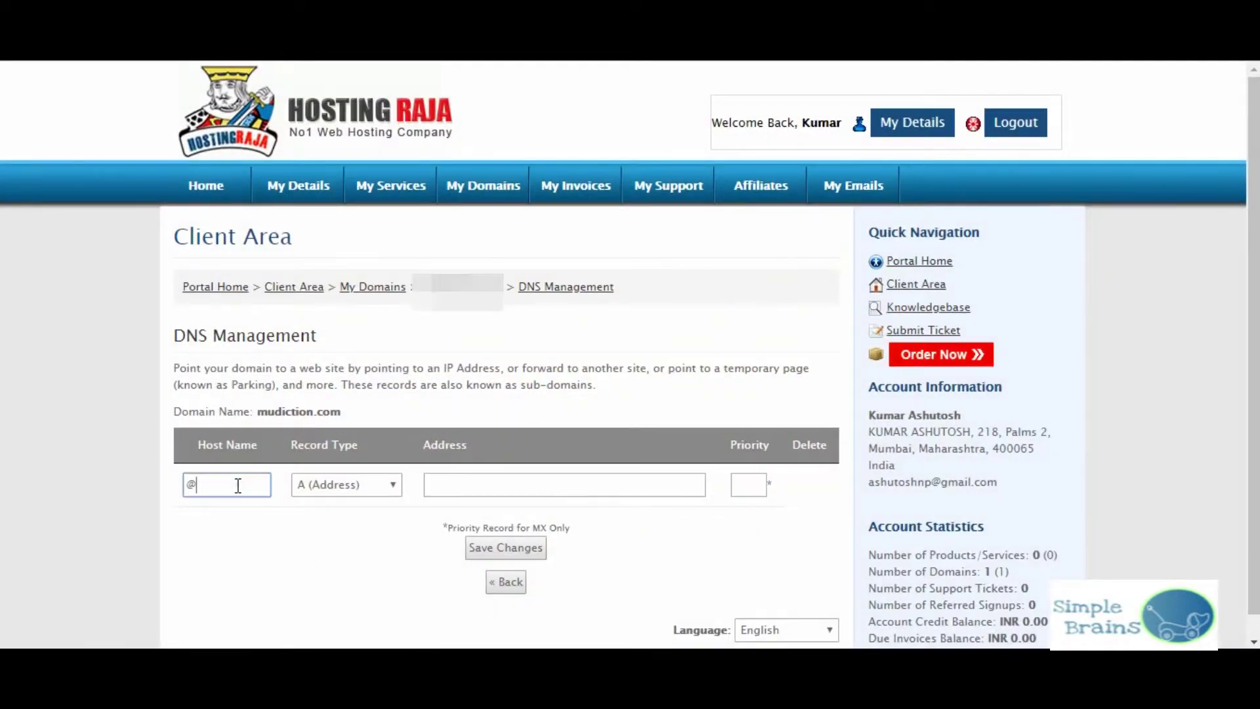
# Change the @ record to CNAME (Alias) pointing to the amazonaws compute host and save it.
pyautogui.moveTo(238, 485); pyautogui.dragTo(178, 498)
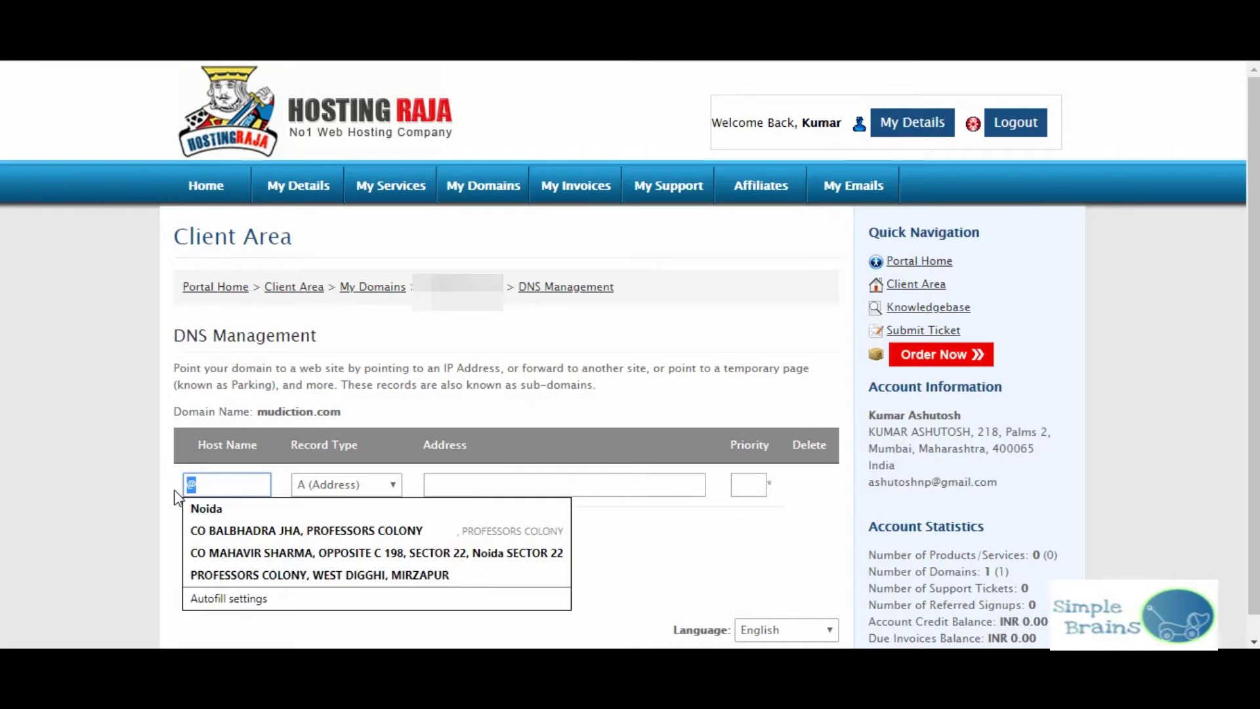
pyautogui.click(177, 497)
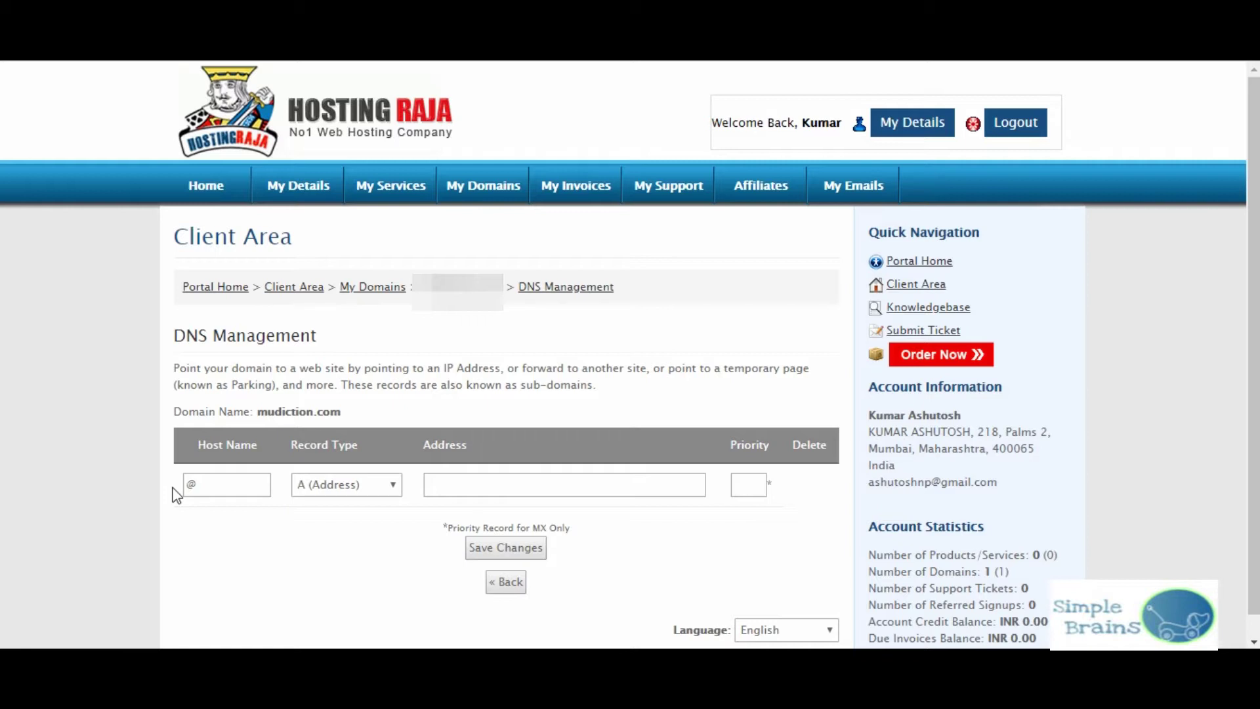
pyautogui.click(221, 483)
pyautogui.click(316, 486)
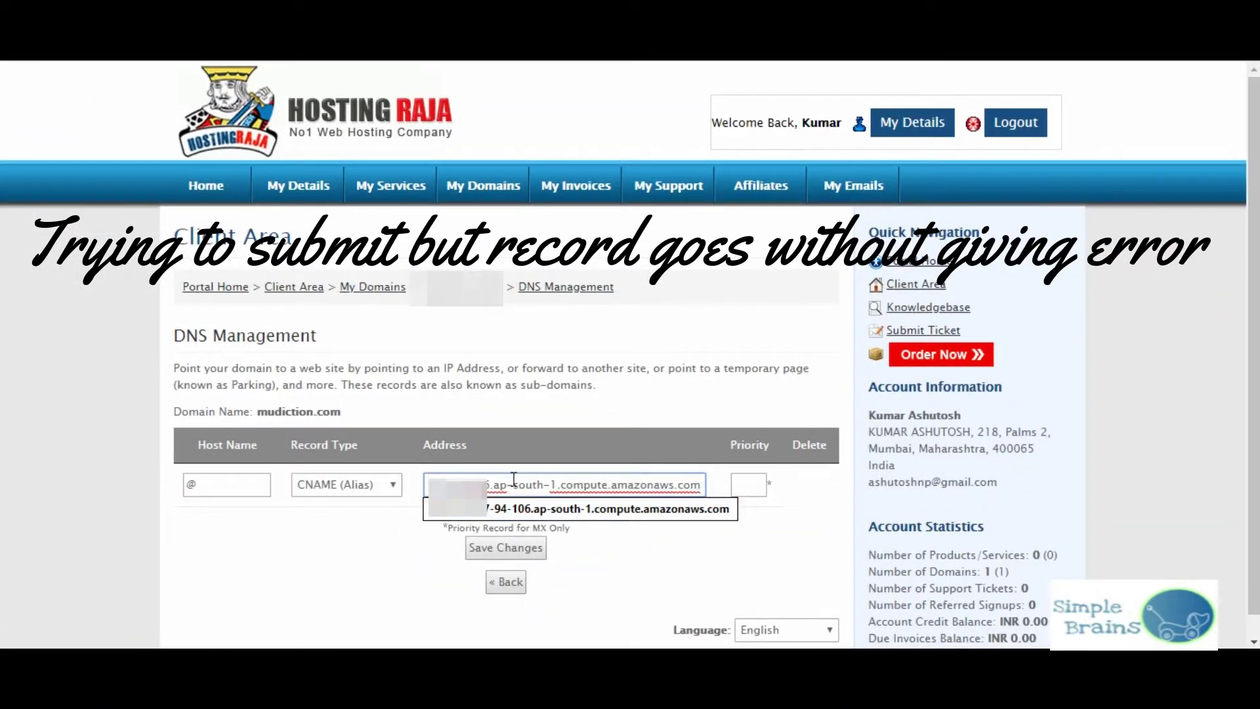
pyautogui.click(493, 482)
pyautogui.press('Home')
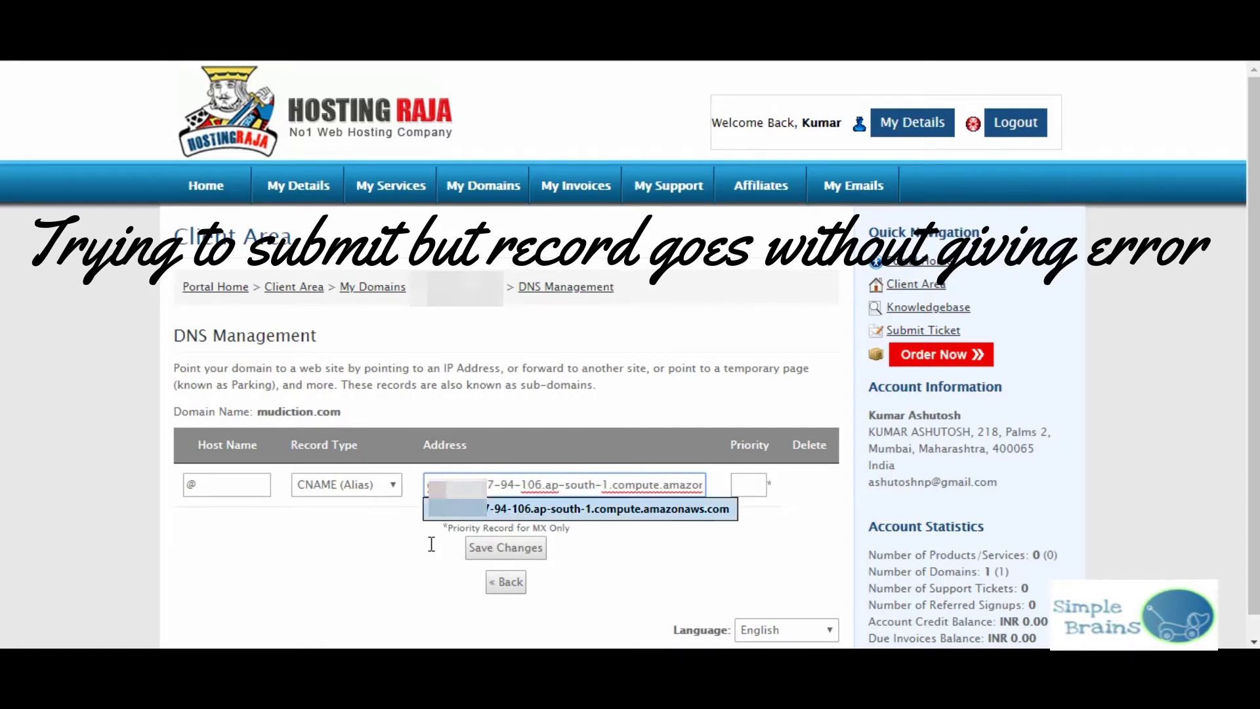
pyautogui.click(496, 548)
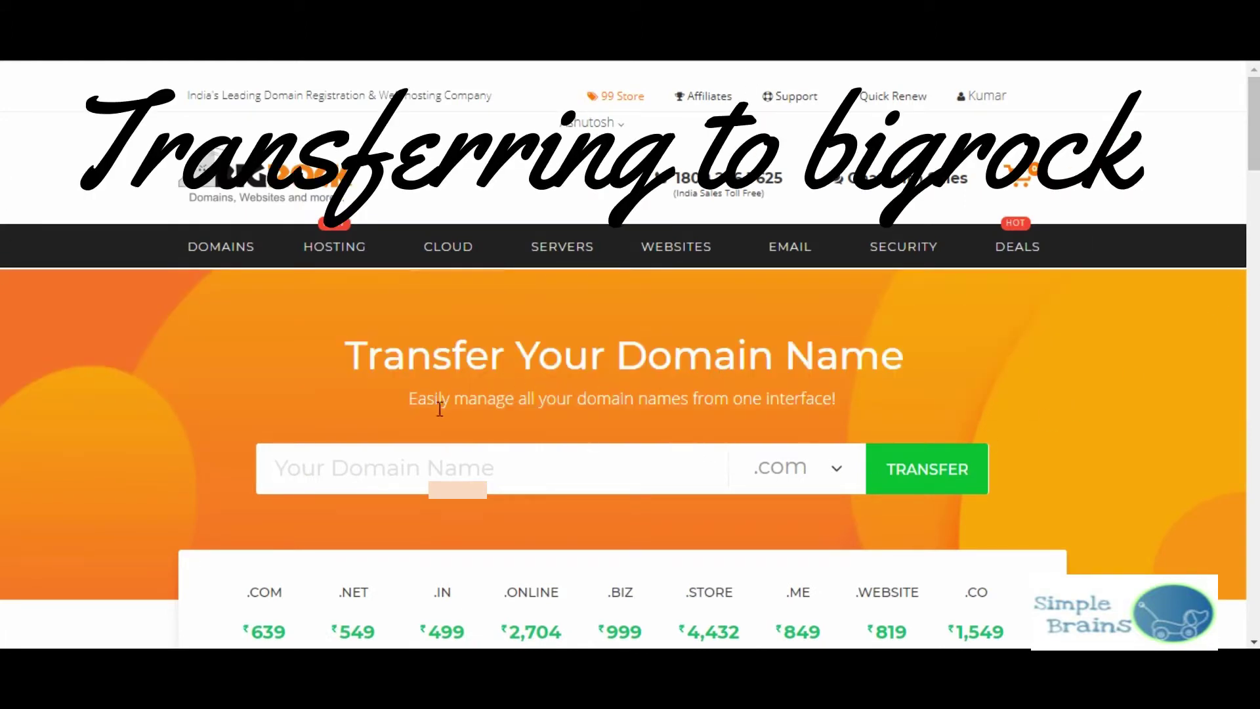
# Fill in the domain from the autofill suggestion and submit it for a .com transfer.
pyautogui.click(387, 467)
pyautogui.press('Down')
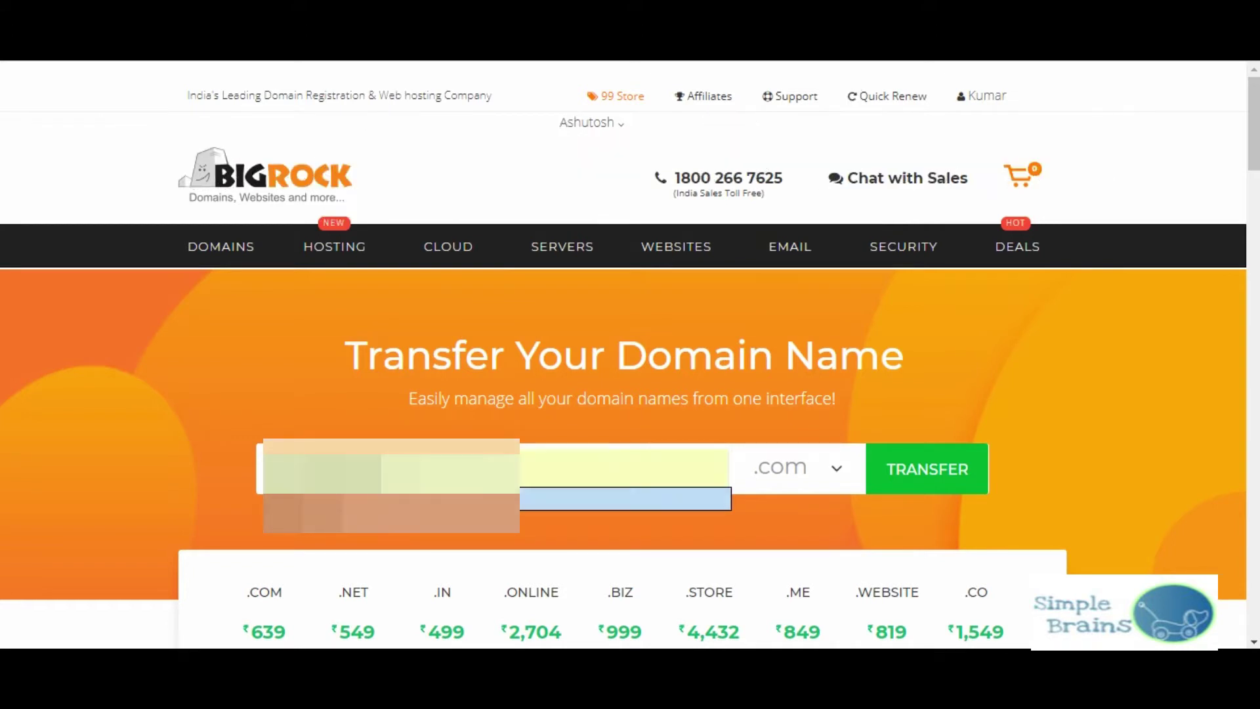
pyautogui.press('Return')
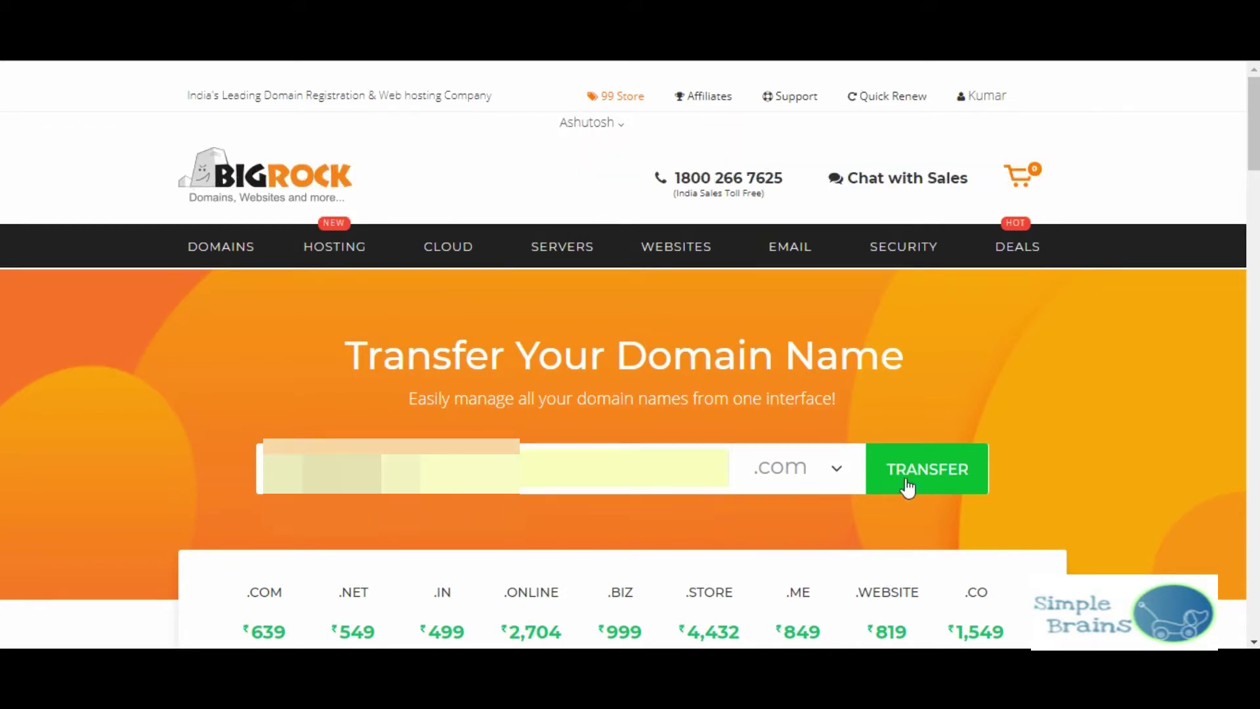
pyautogui.click(908, 486)
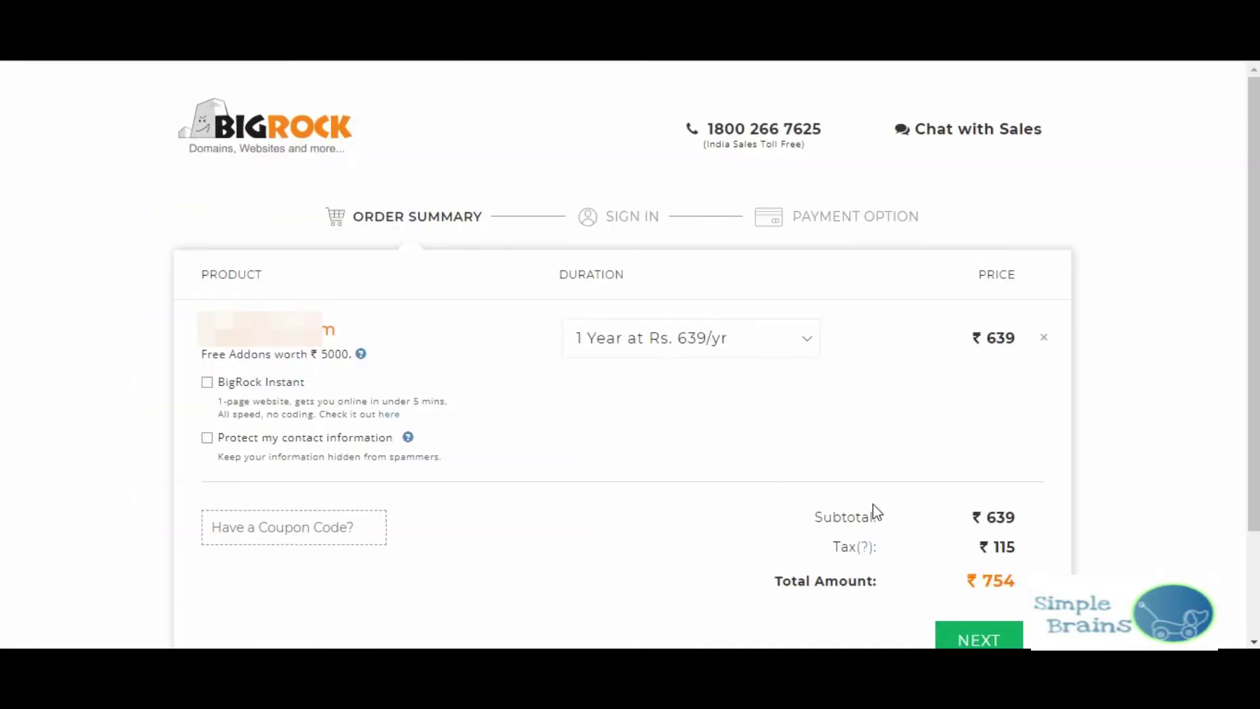
# Review the ₹754 one-year order summary and copy coupon code BIG25DOMTRANSFER from Shop Pirate.
pyautogui.scroll(-2, 1, 329)
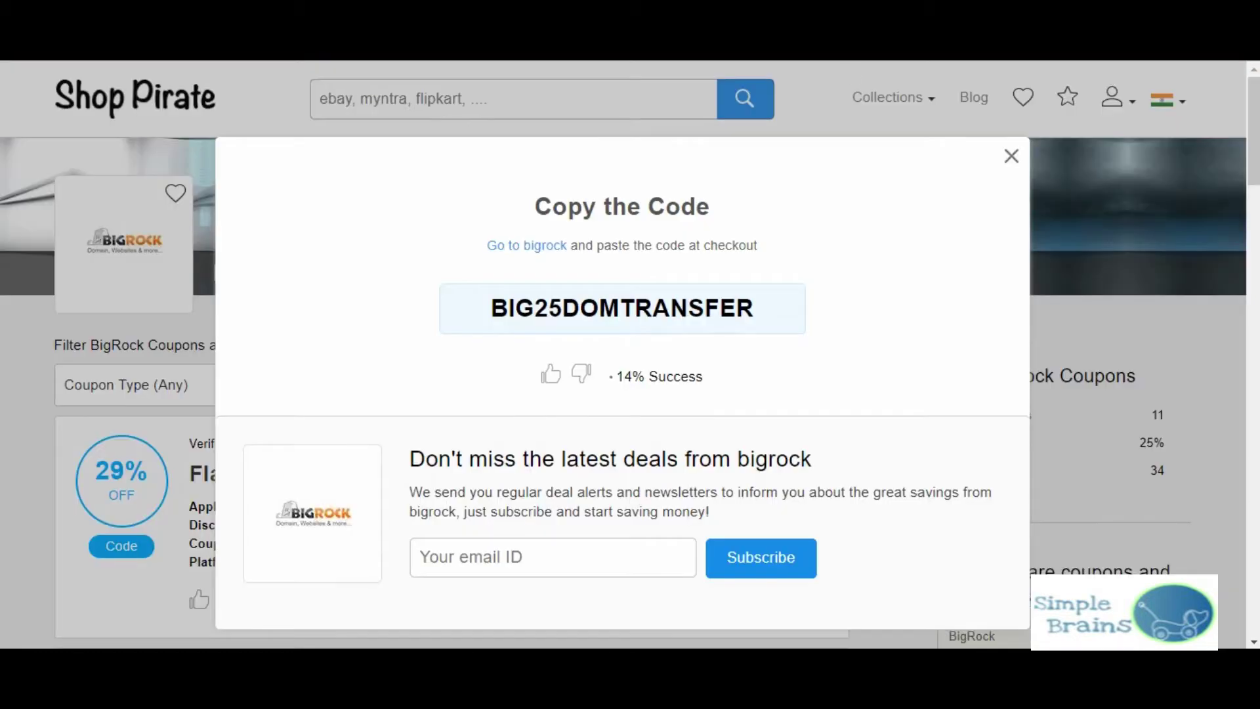
pyautogui.moveTo(756, 309); pyautogui.dragTo(480, 314)
pyautogui.hotkey('ctrl', 'c')
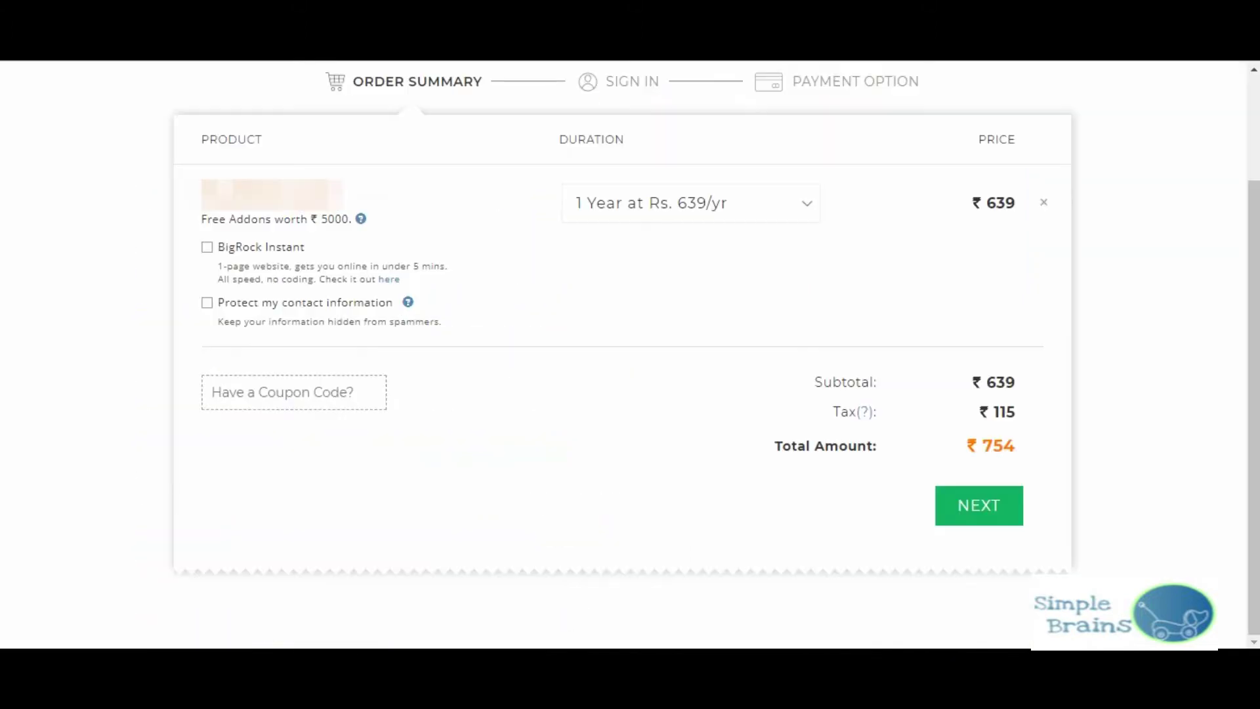
# Apply coupon BIG25DOMTRANSFER, which is rejected with a Coupon Usage Limit Exceeded error.
pyautogui.click(343, 402)
pyautogui.hotkey('ctrl', 'v')
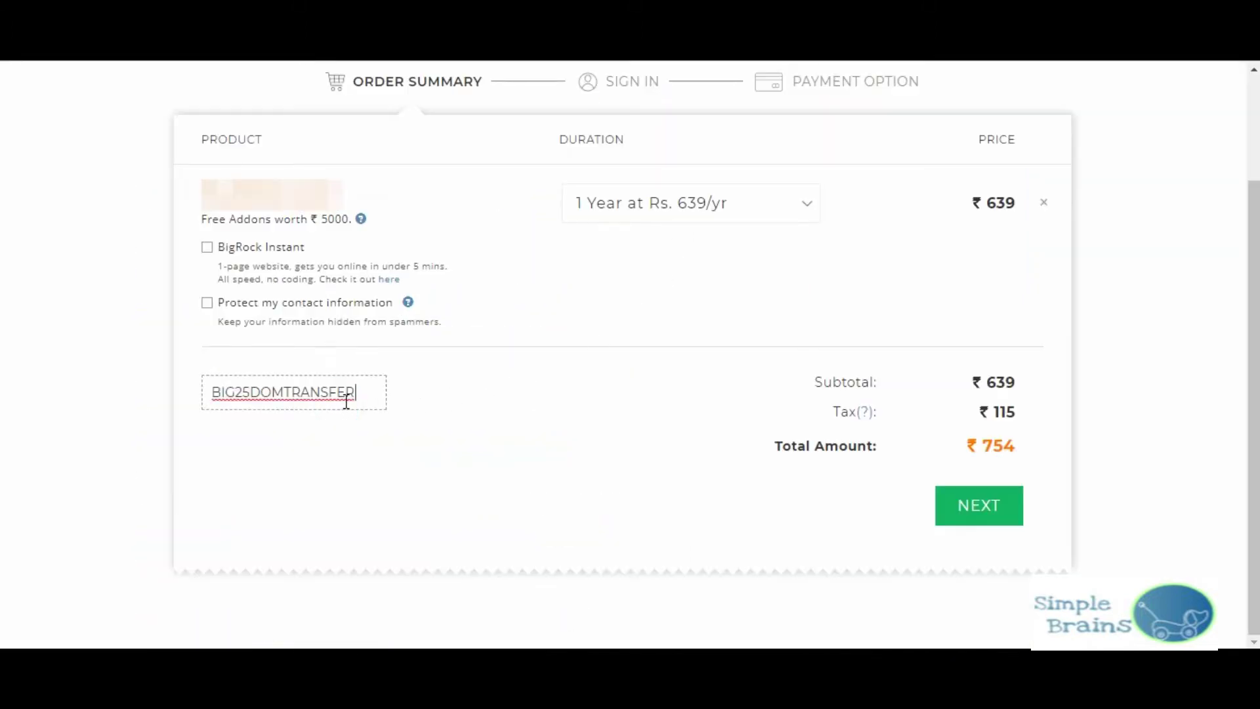
pyautogui.click(427, 394)
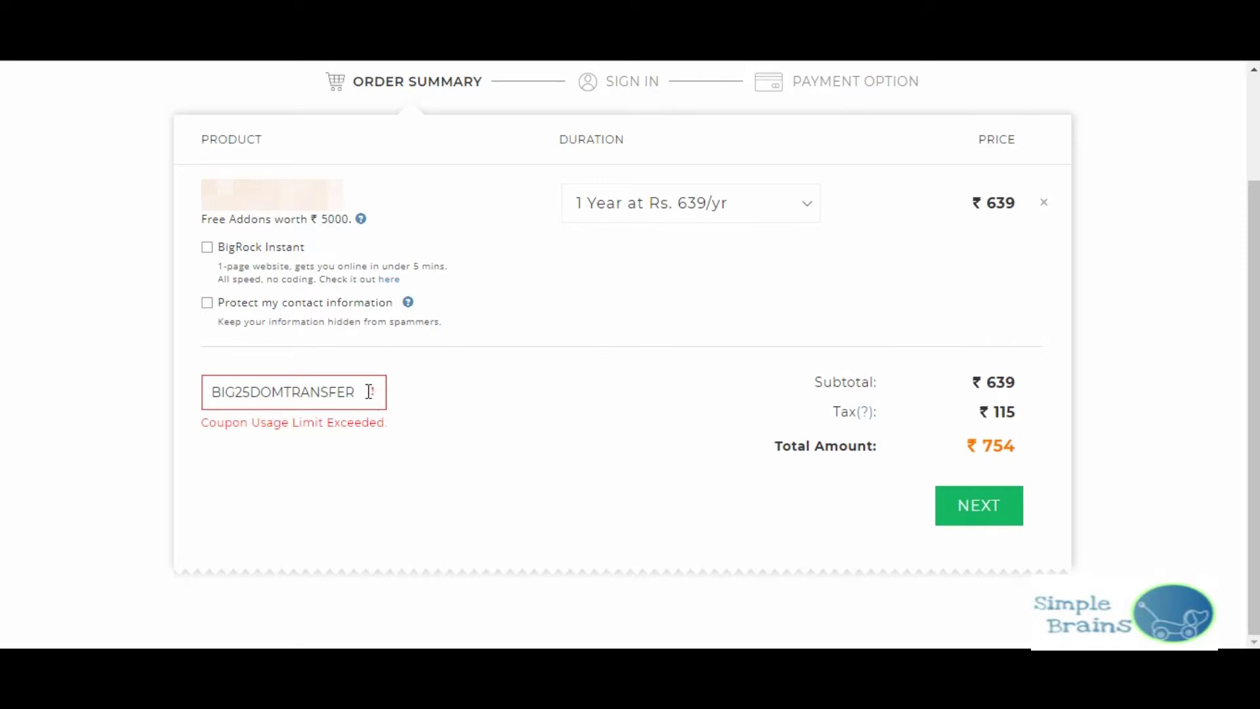
pyautogui.moveTo(365, 392); pyautogui.dragTo(163, 387)
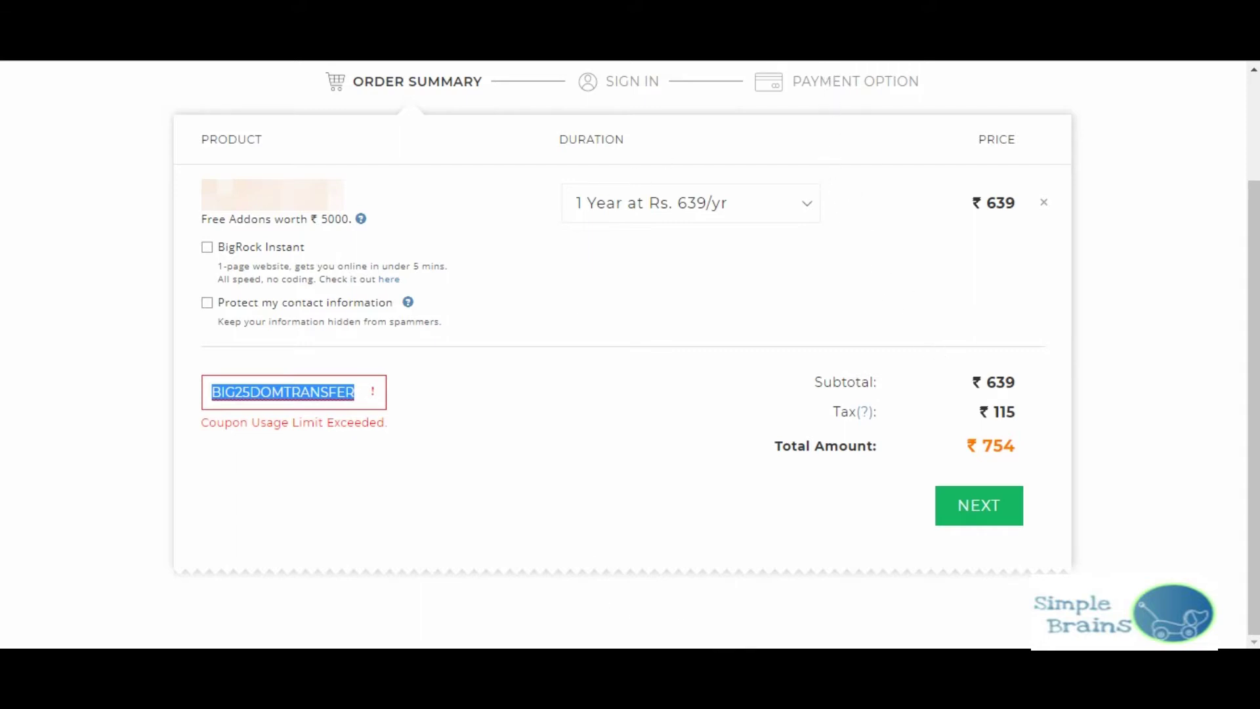
# Advance through the domain transfer overview slides.
pyautogui.moveTo(764, 696)
pyautogui.click(718, 598)
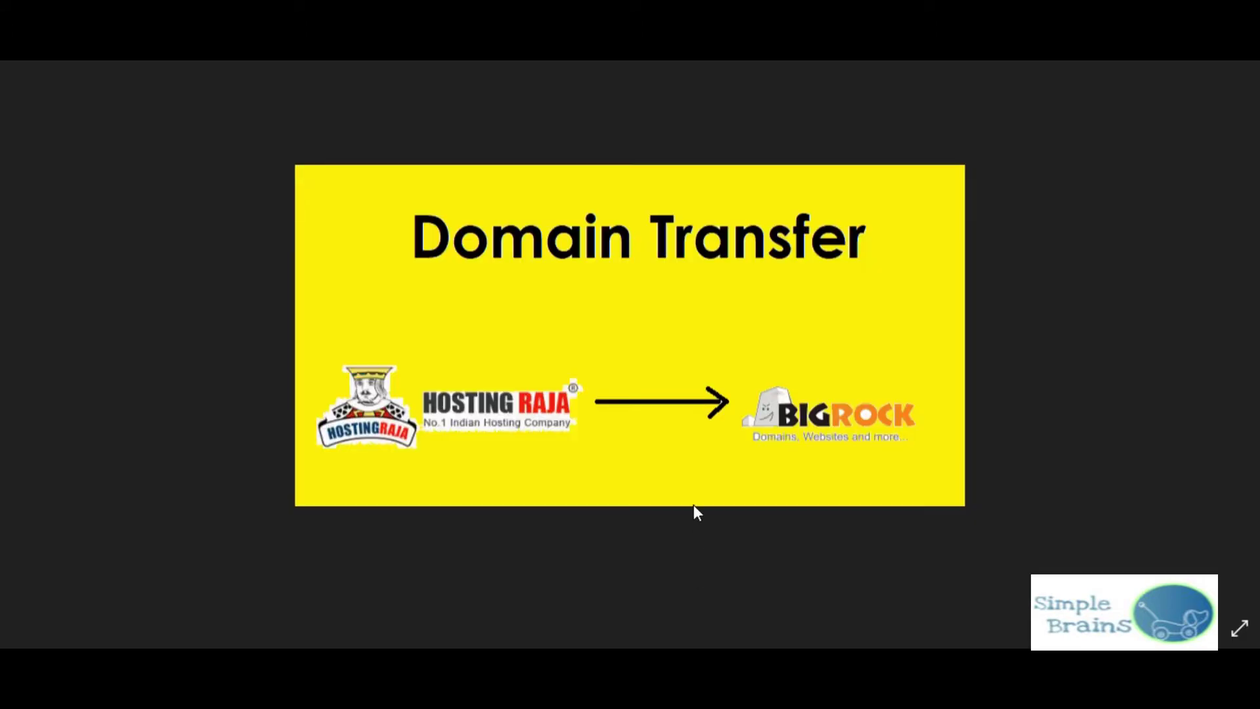
pyautogui.press('Right')
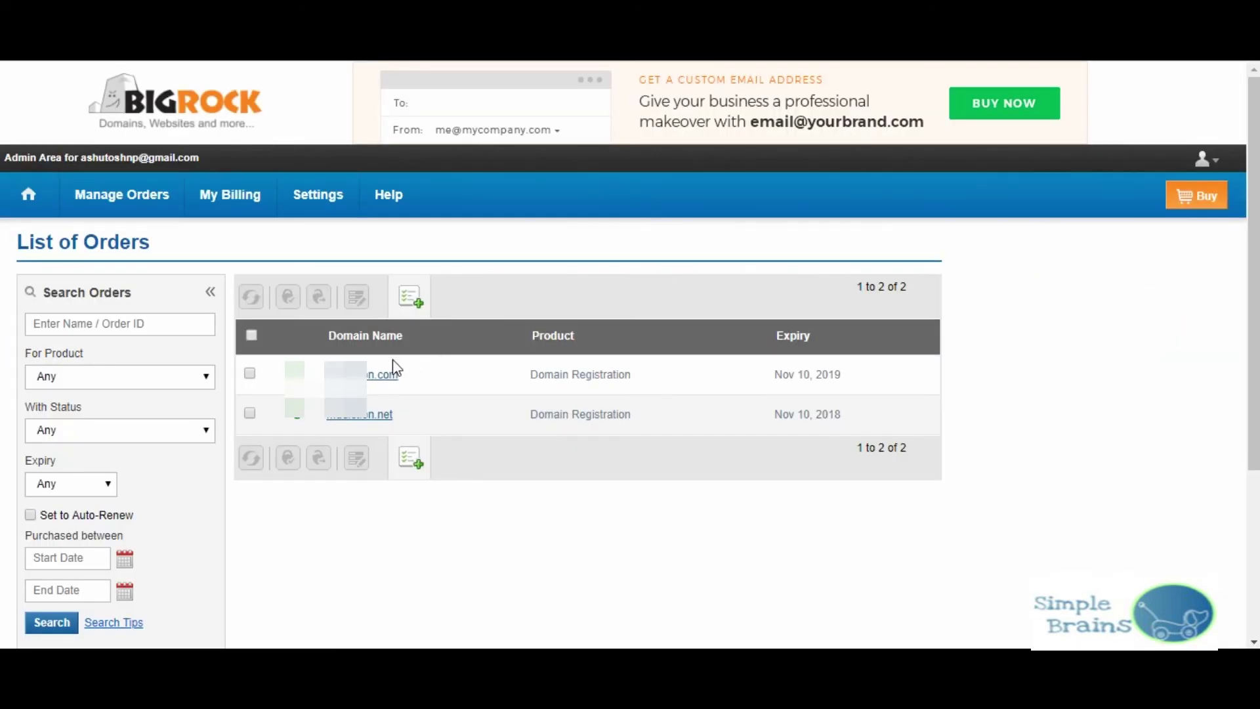
# Log back in and open the .com domain's order details.
pyautogui.click(386, 374)
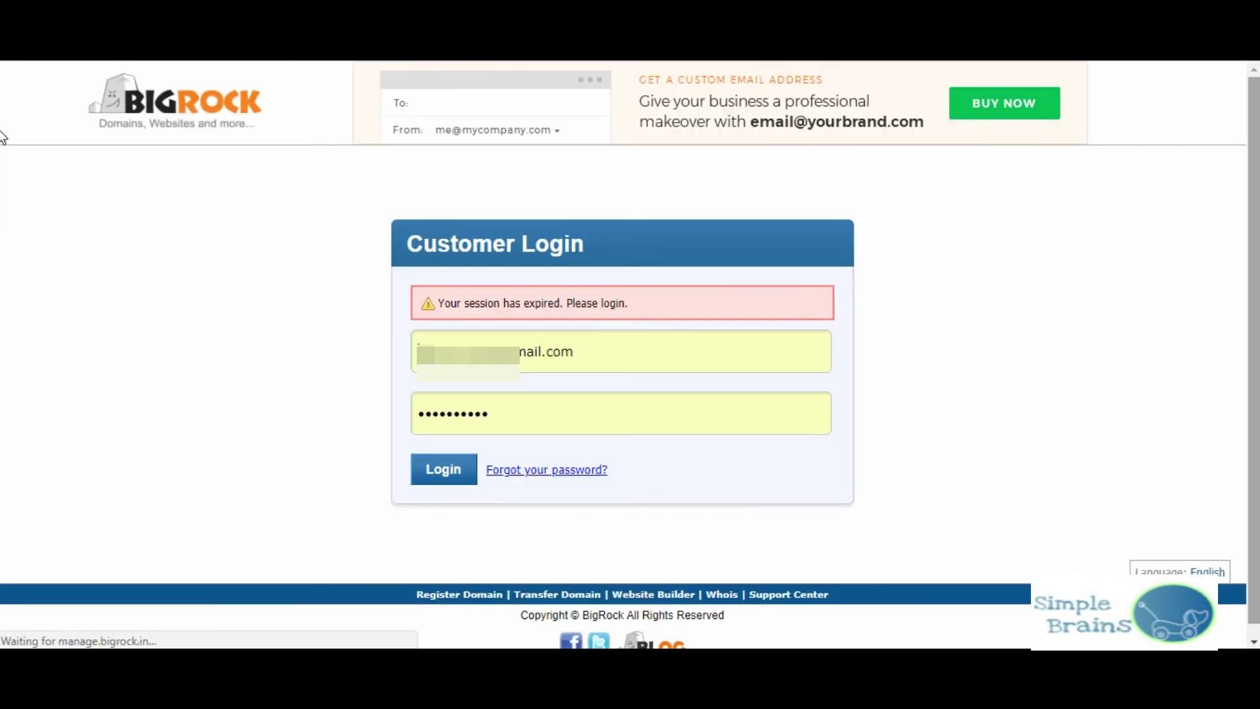
pyautogui.click(448, 483)
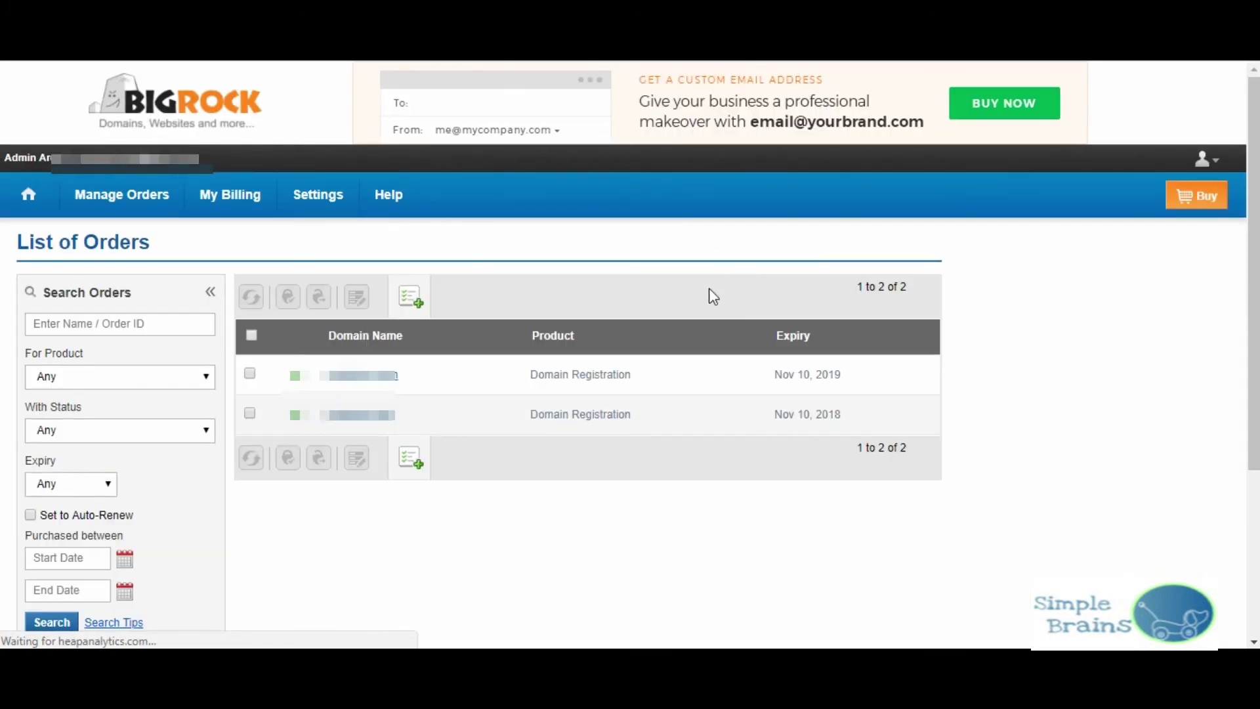
pyautogui.click(384, 378)
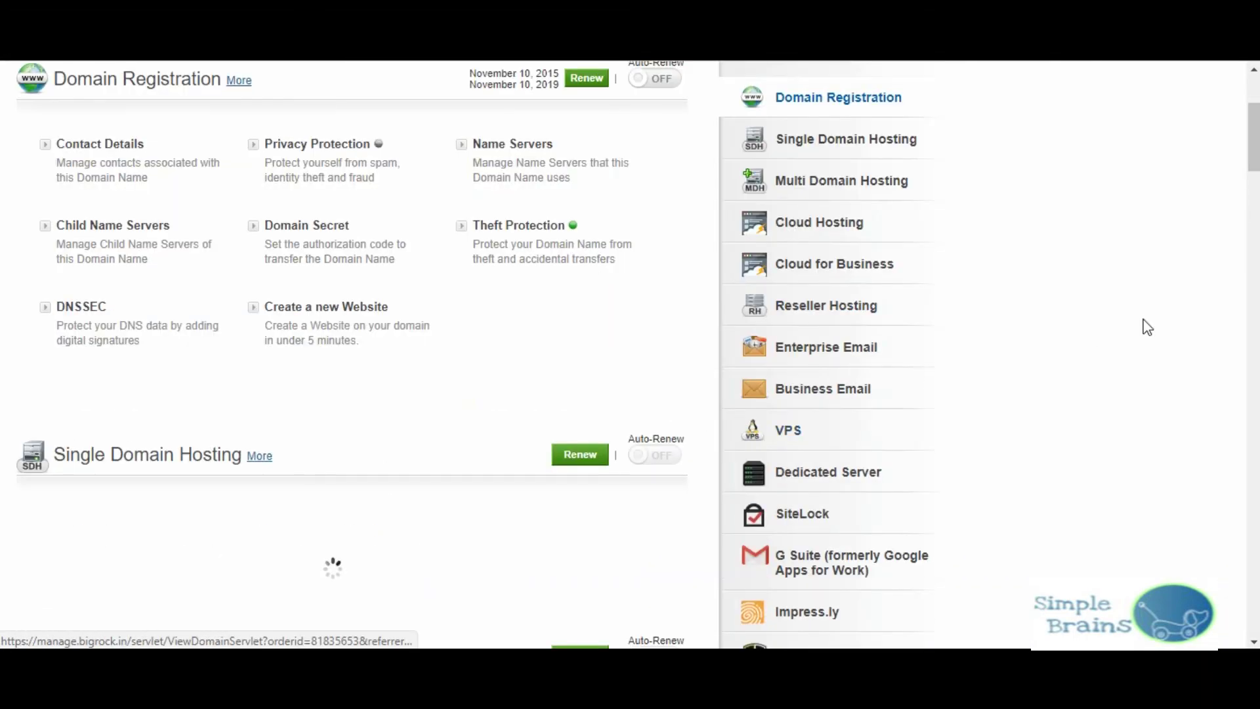
# Open the DNS Management records for mudiction.com.
pyautogui.scroll(-5, 4, 219)
pyautogui.scroll(-15, 4, 220)
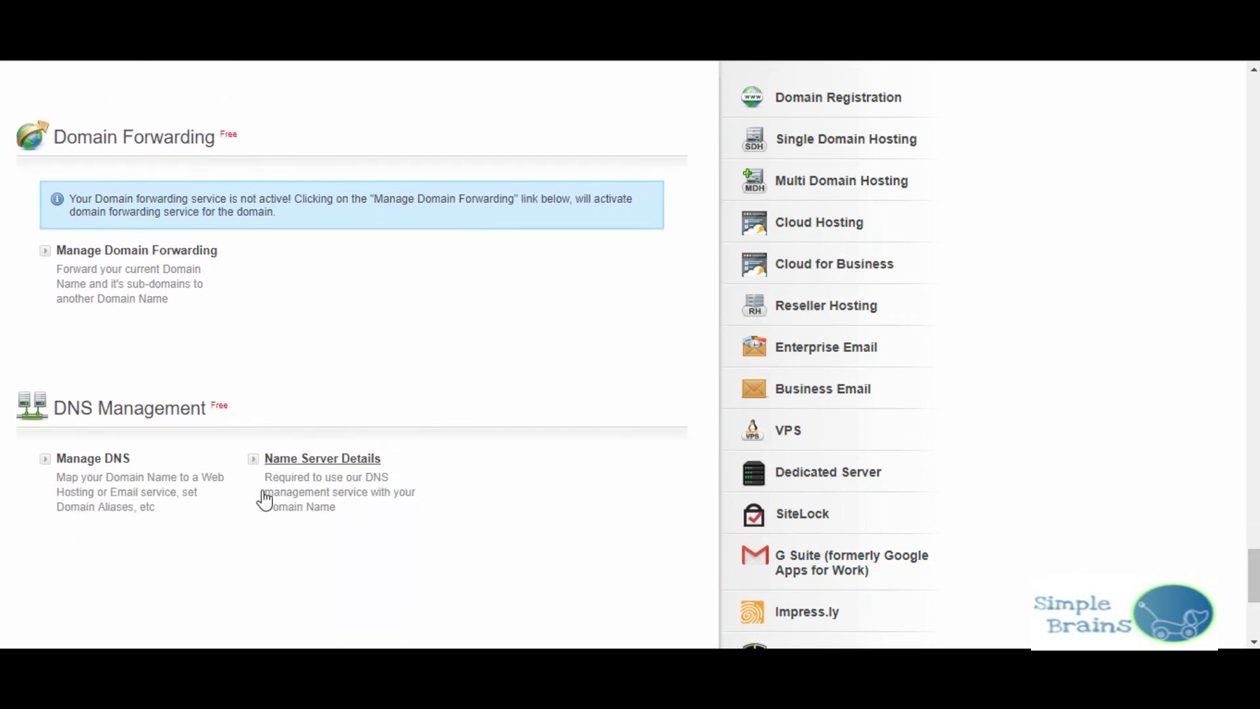
pyautogui.click(112, 457)
pyautogui.click(109, 463)
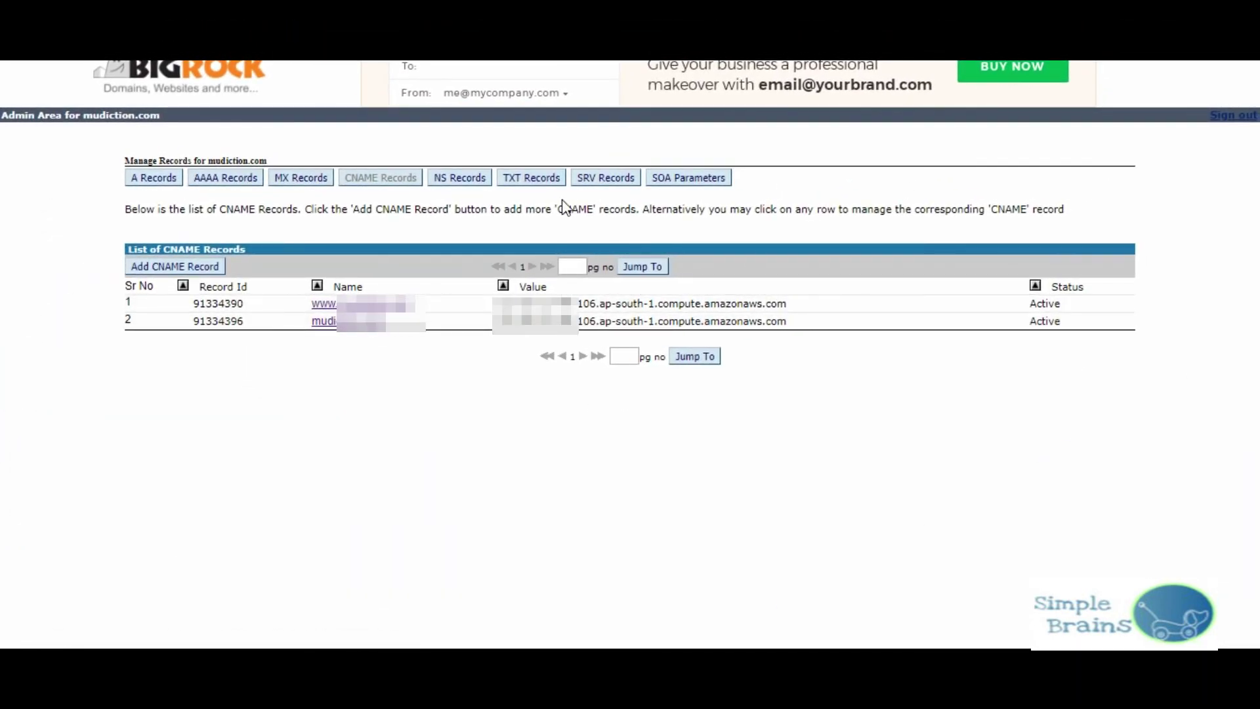
# Check the TXT records, then return to the two active CNAME records.
pyautogui.click(533, 176)
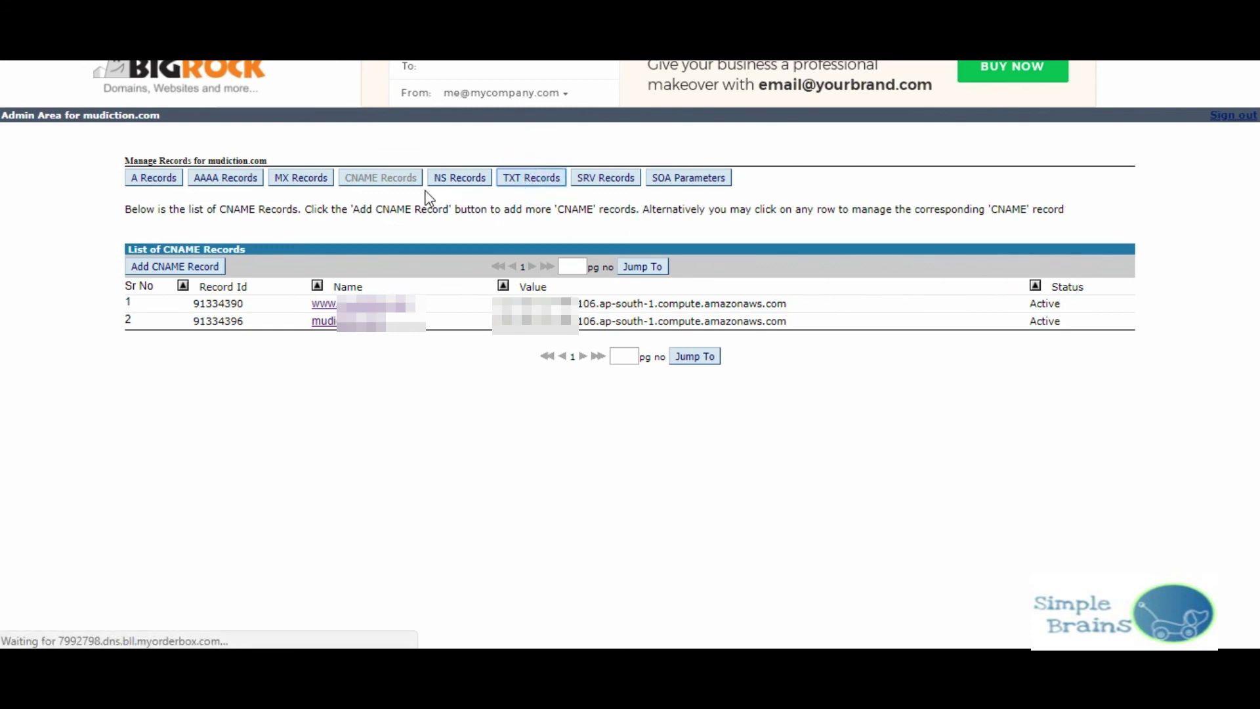
pyautogui.click(394, 178)
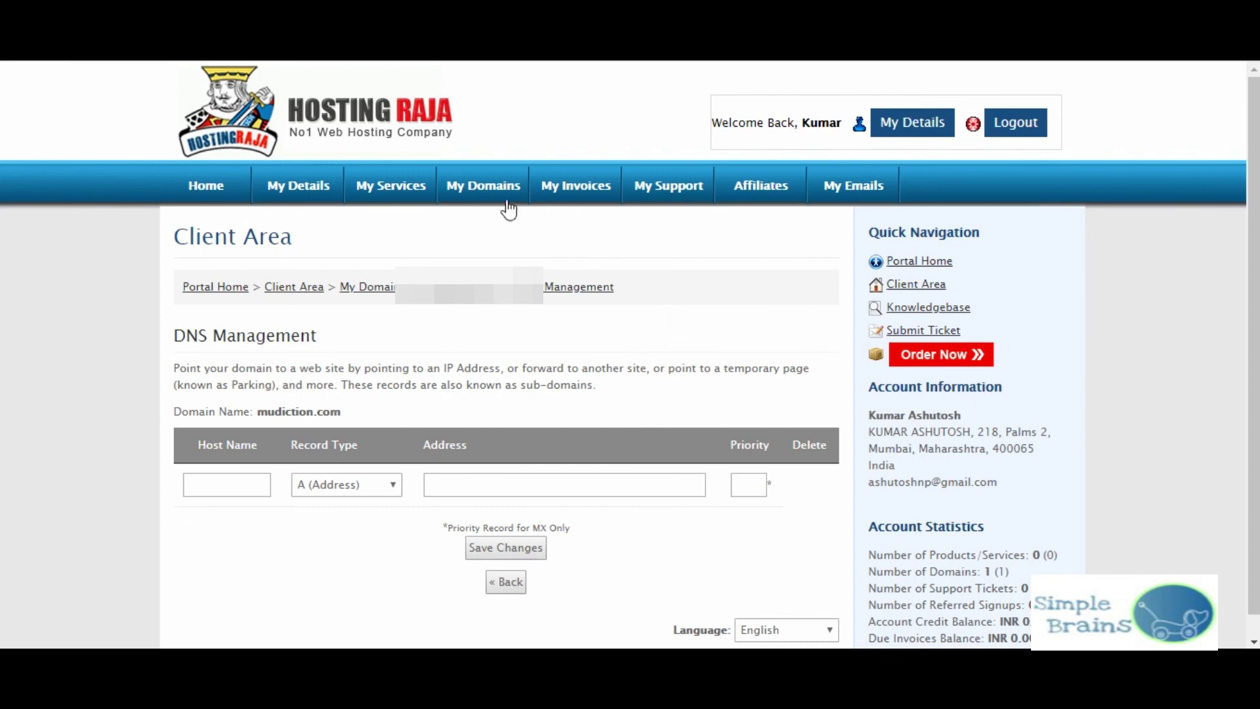
# Open mudiction.com's details from My Domains and review its nameserver verification status.
pyautogui.click(494, 186)
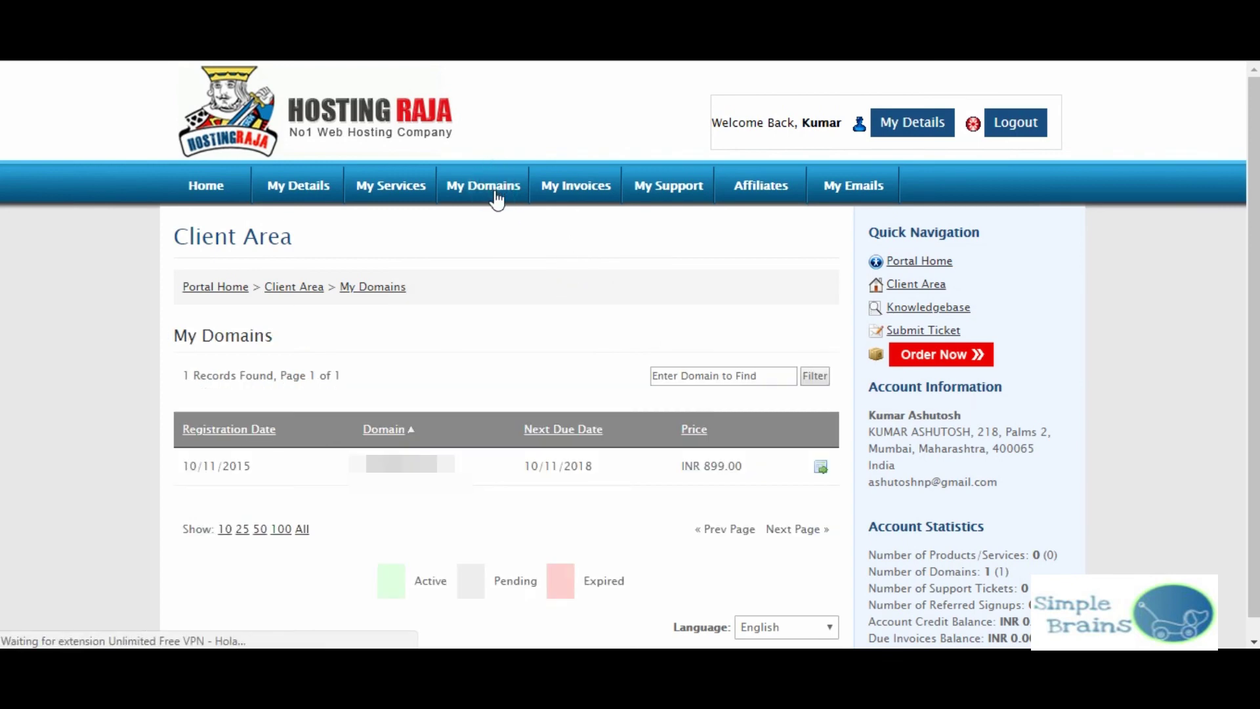
pyautogui.click(822, 467)
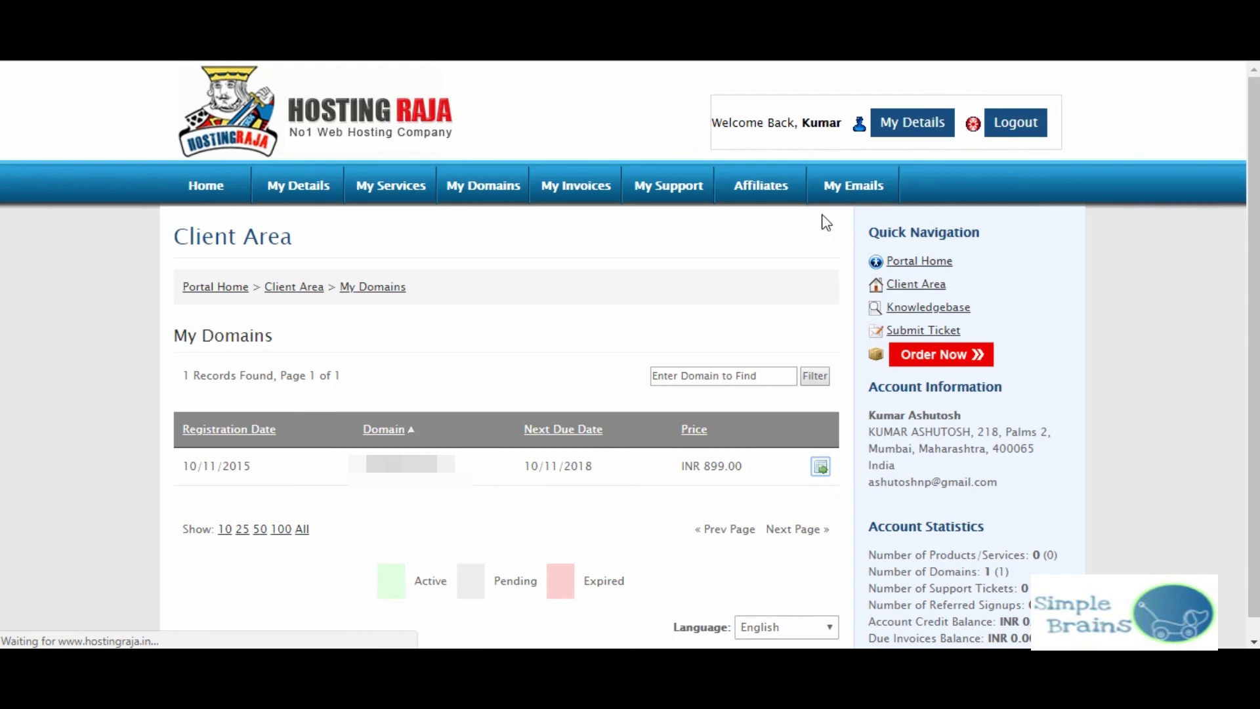
pyautogui.click(707, 337)
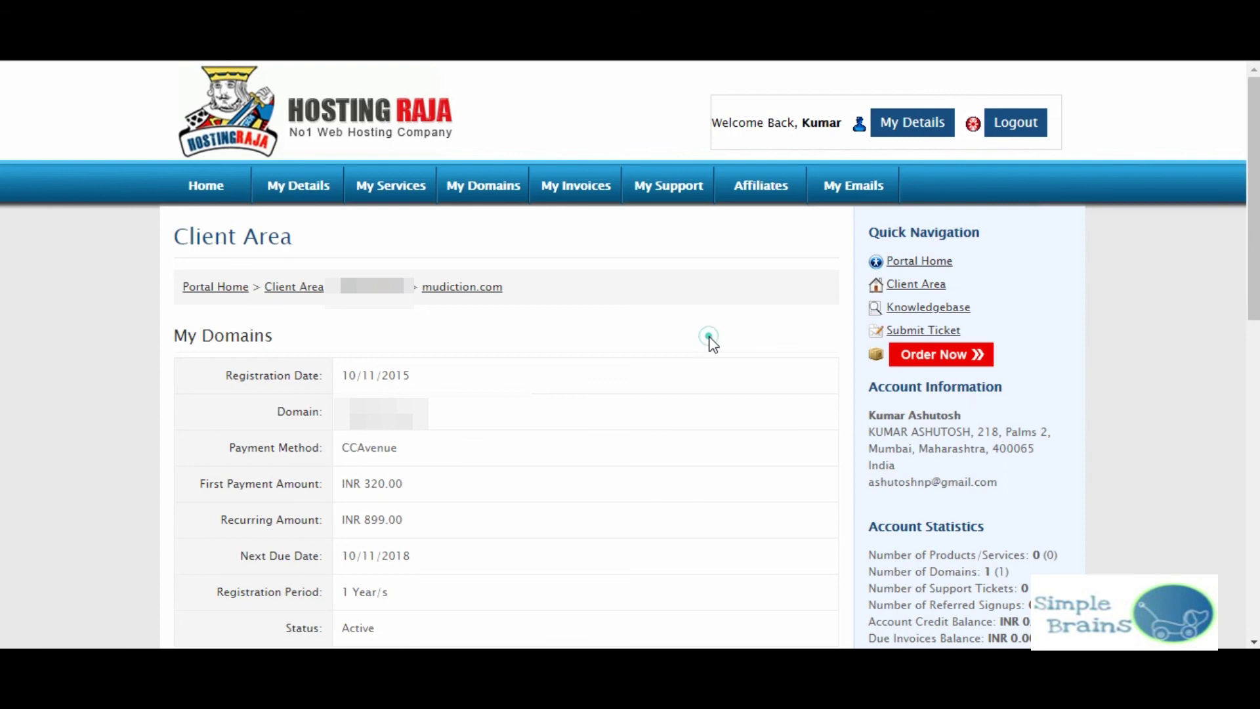
pyautogui.scroll(-4, 2, 359)
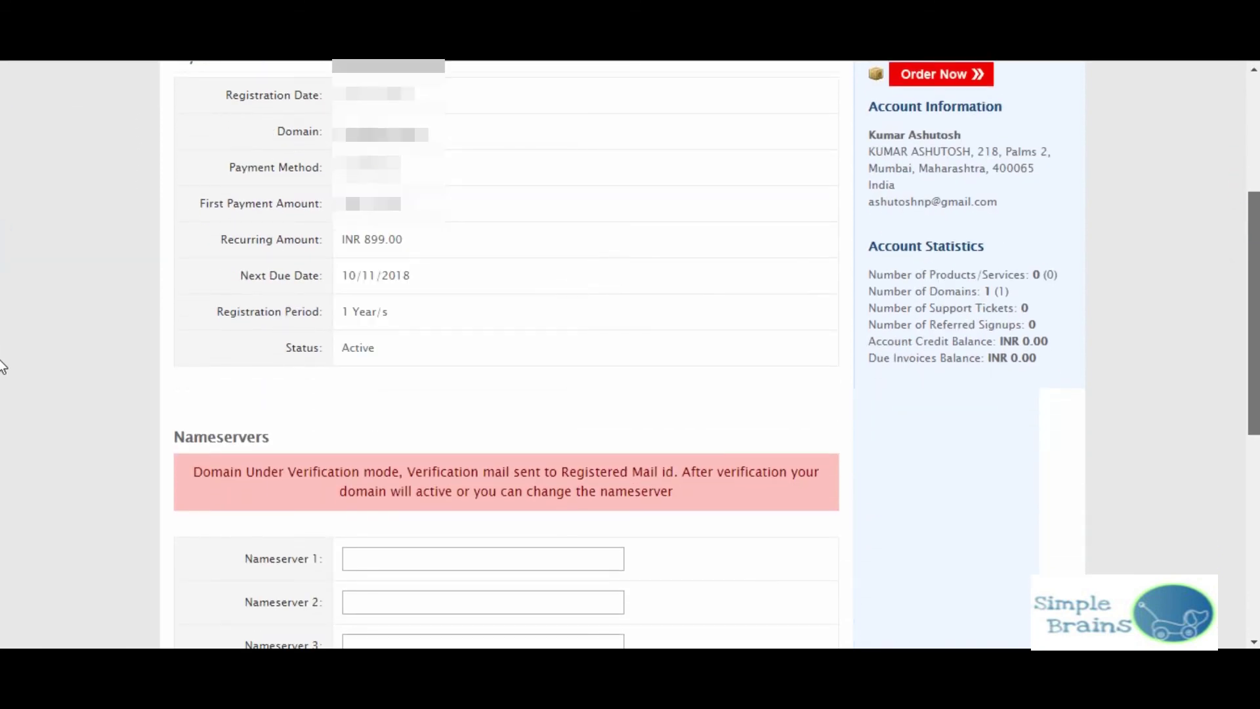
pyautogui.scroll(1, 2, 347)
pyautogui.moveTo(830, 375); pyautogui.dragTo(243, 164)
pyautogui.click(241, 166)
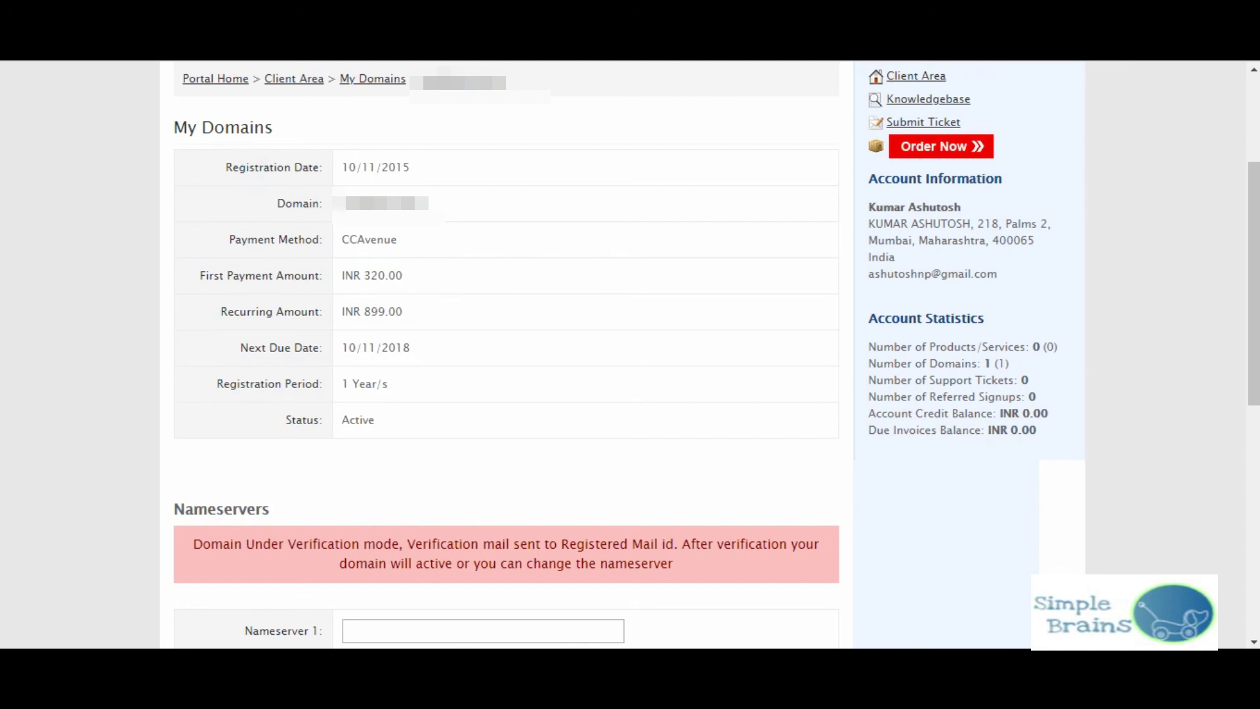